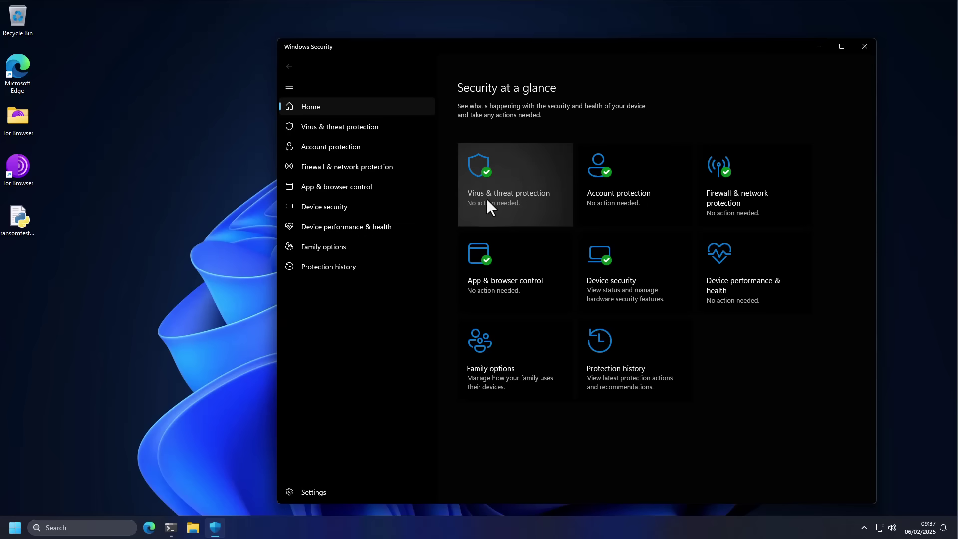
Switch to the PowerShell window and run the ransomtest Python script from the Desktop folder.
{"action": "left_click", "coordinate": [172, 527]}
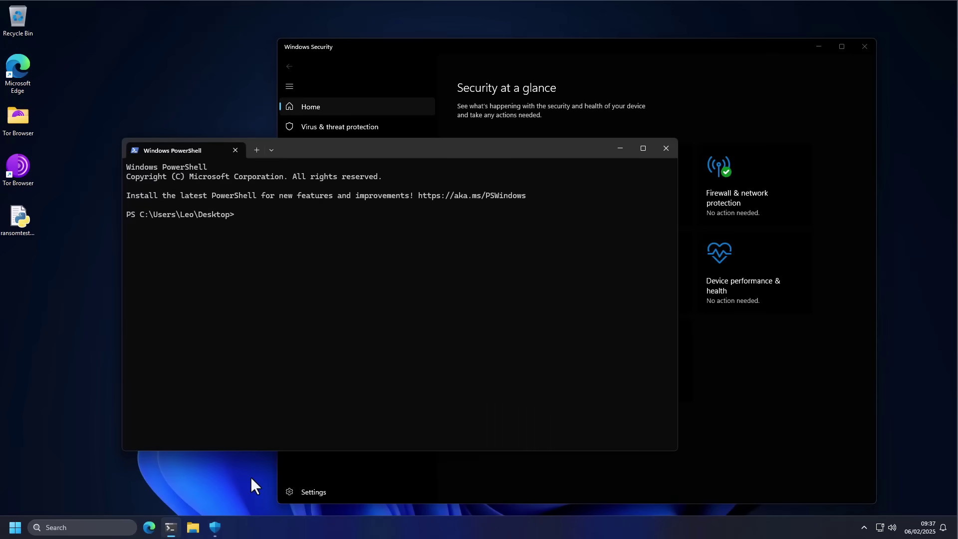
{"action": "type", "text": "python"}
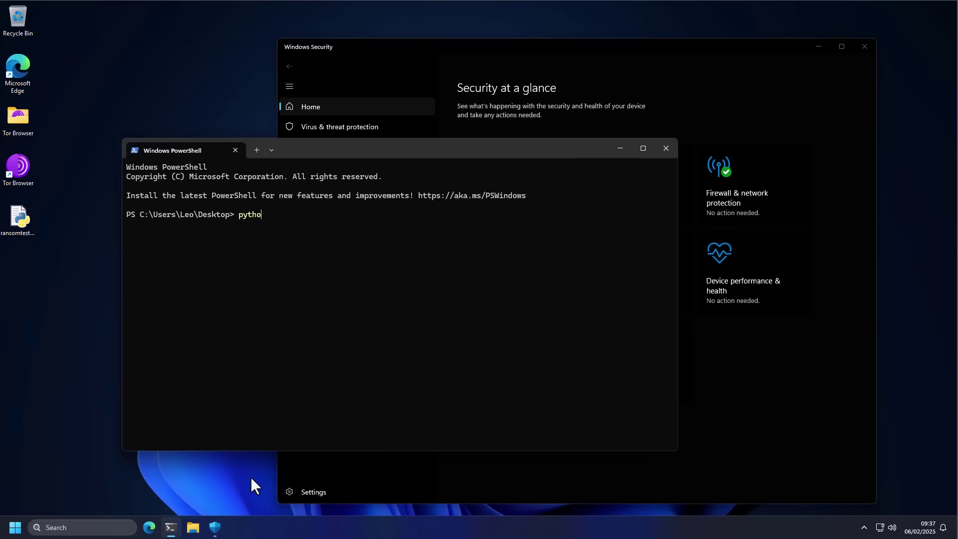
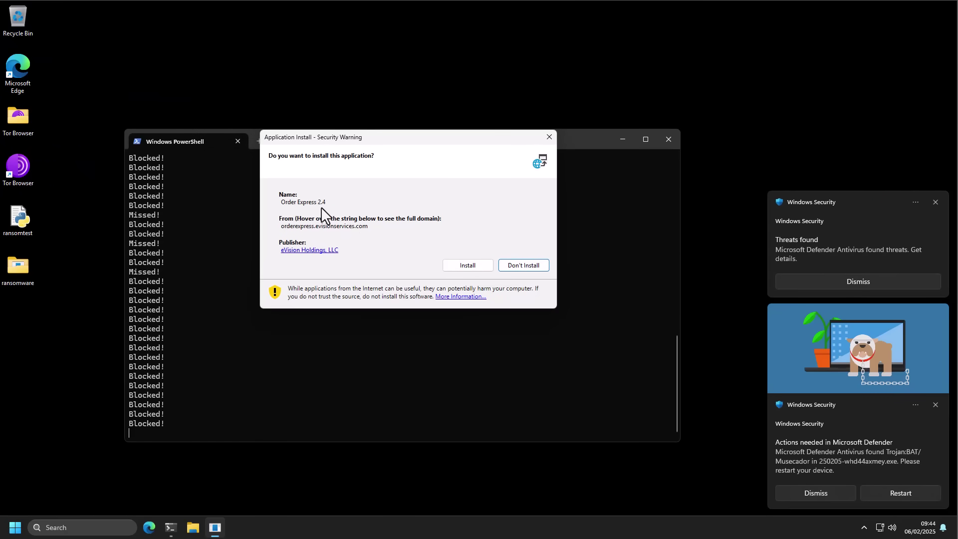
Allow the Order Express 2.4 application to install and bring the PowerShell test output back to the front.
{"action": "left_click", "coordinate": [466, 266]}
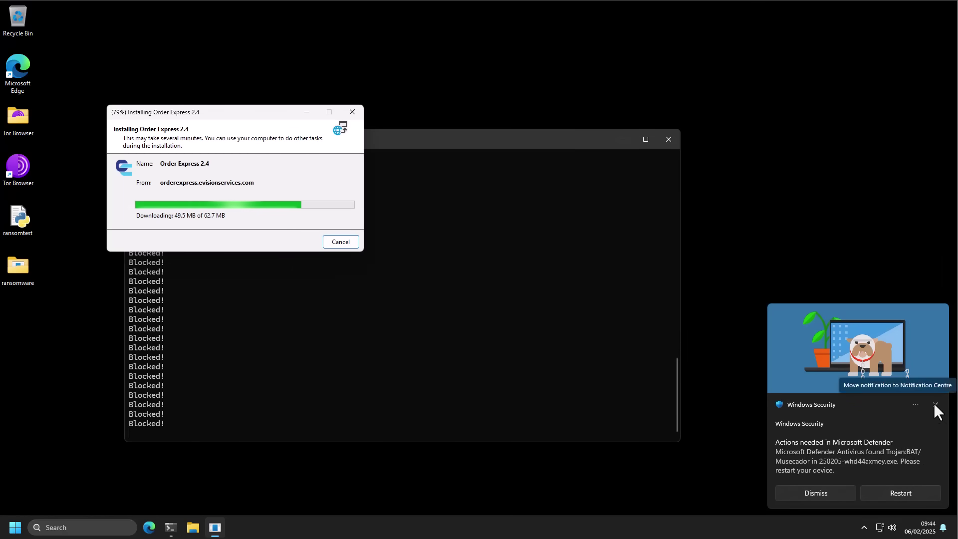
{"action": "left_click", "coordinate": [383, 147]}
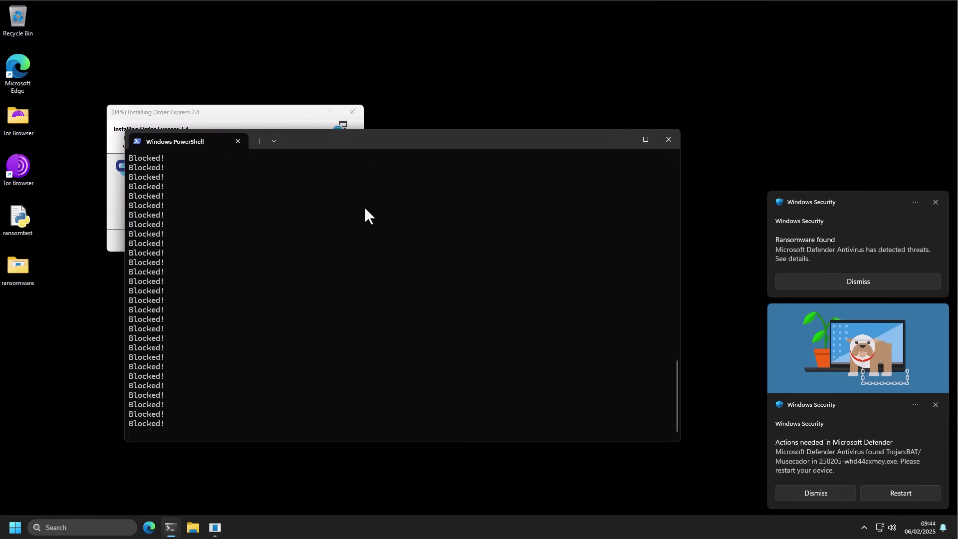
Check the image files in the Pictures folder in File Explorer twice while the test runs, minimizing the window after each check.
{"action": "left_click", "coordinate": [193, 527]}
{"action": "left_click", "coordinate": [256, 276]}
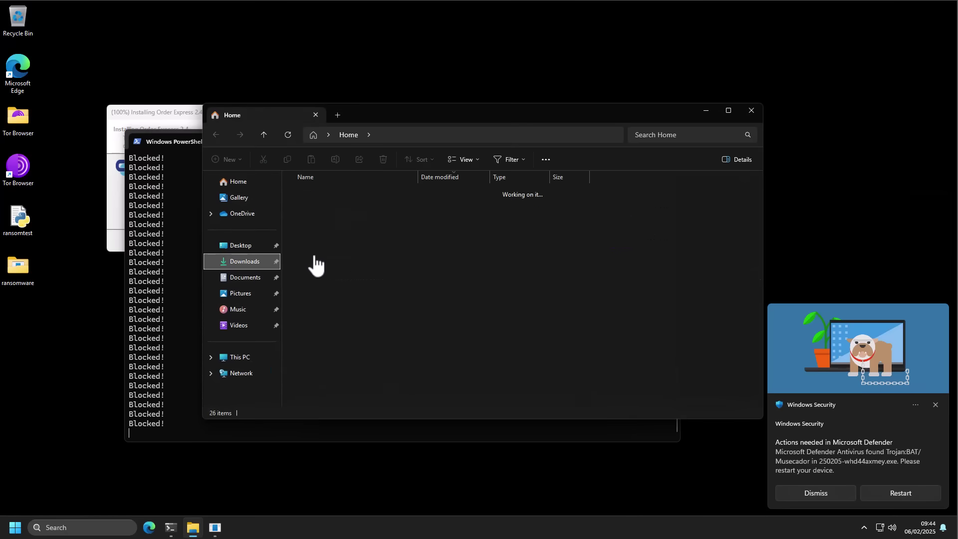
{"action": "left_click", "coordinate": [247, 294]}
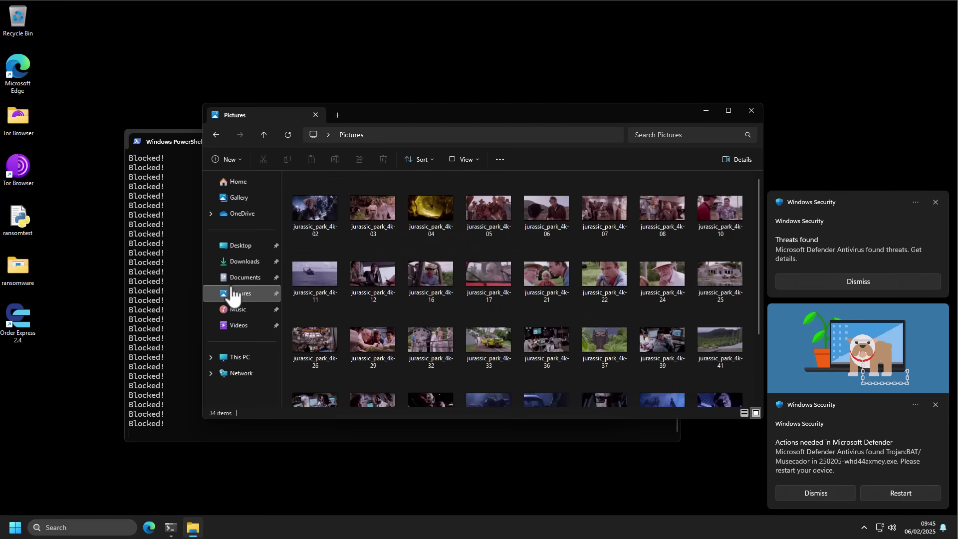
{"action": "left_click", "coordinate": [704, 111]}
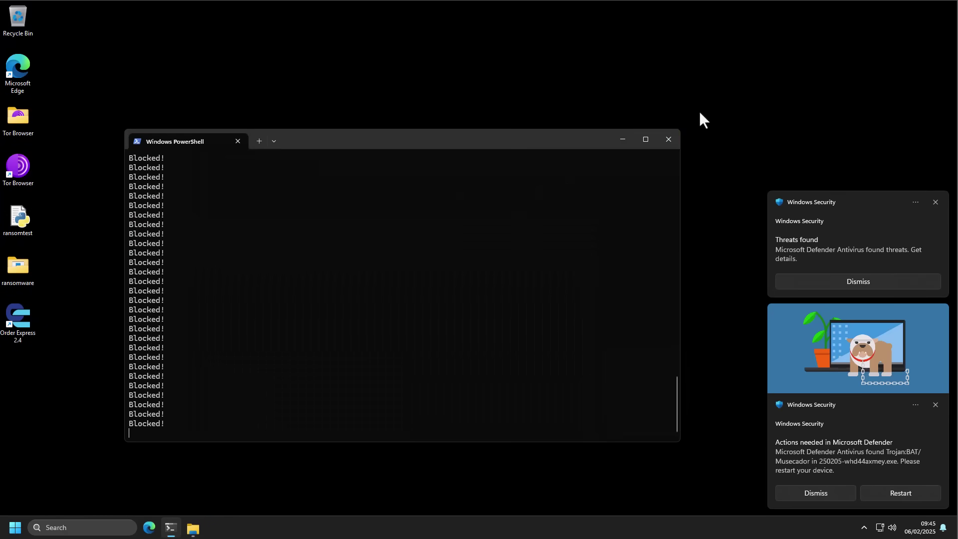
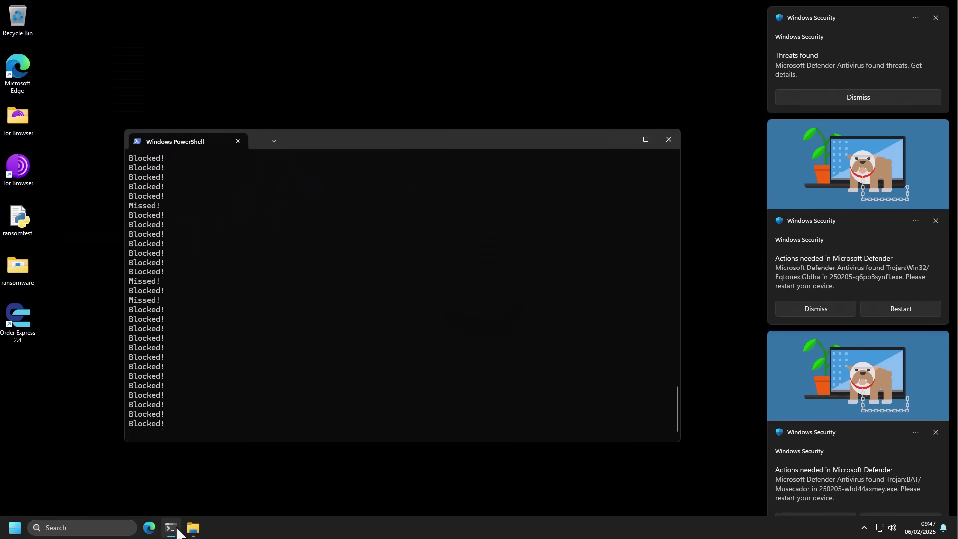
{"action": "left_click", "coordinate": [193, 528]}
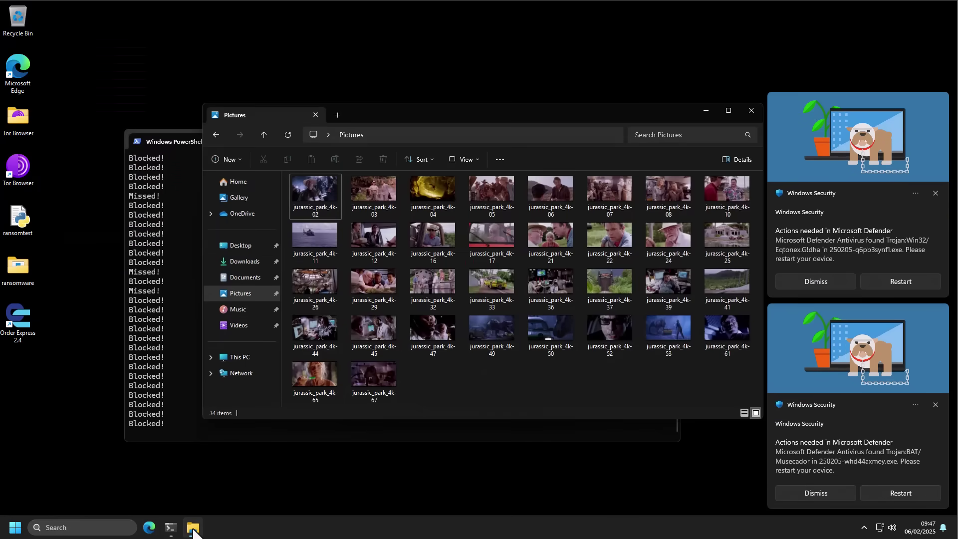
{"action": "left_click", "coordinate": [193, 529]}
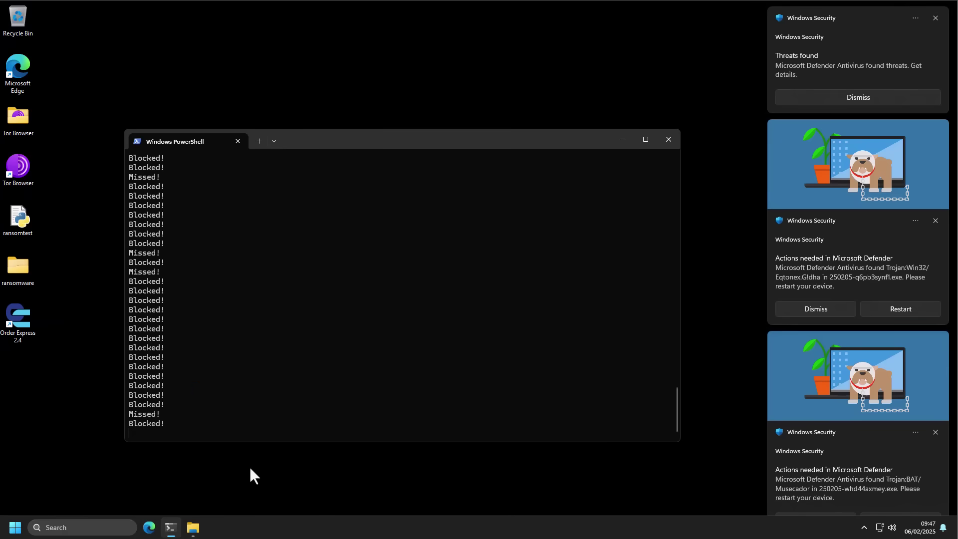
Open Task Manager and move its window clear of the security notifications to view the running processes.
{"action": "right_click", "coordinate": [273, 519]}
{"action": "left_click", "coordinate": [296, 486]}
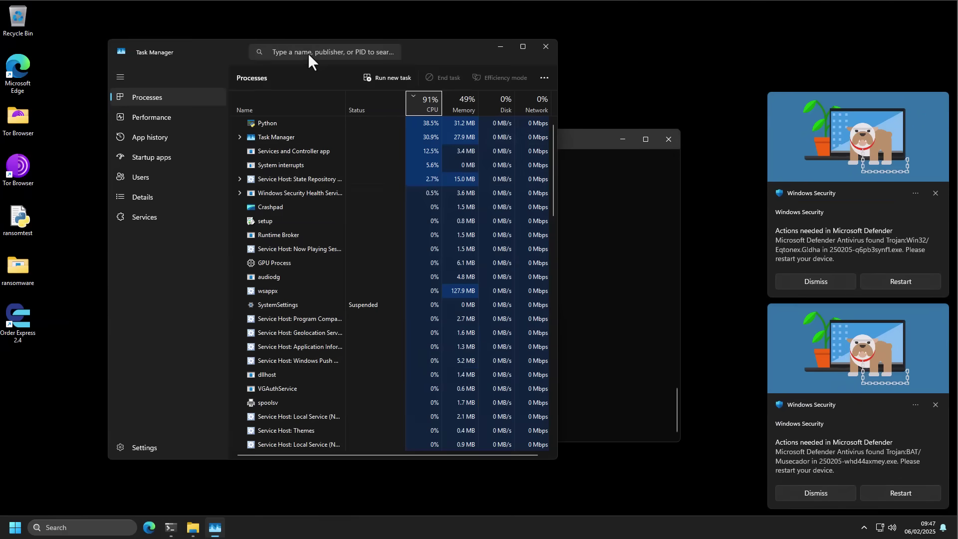
{"action": "left_click_drag", "start_coordinate": [210, 47], "coordinate": [489, 40]}
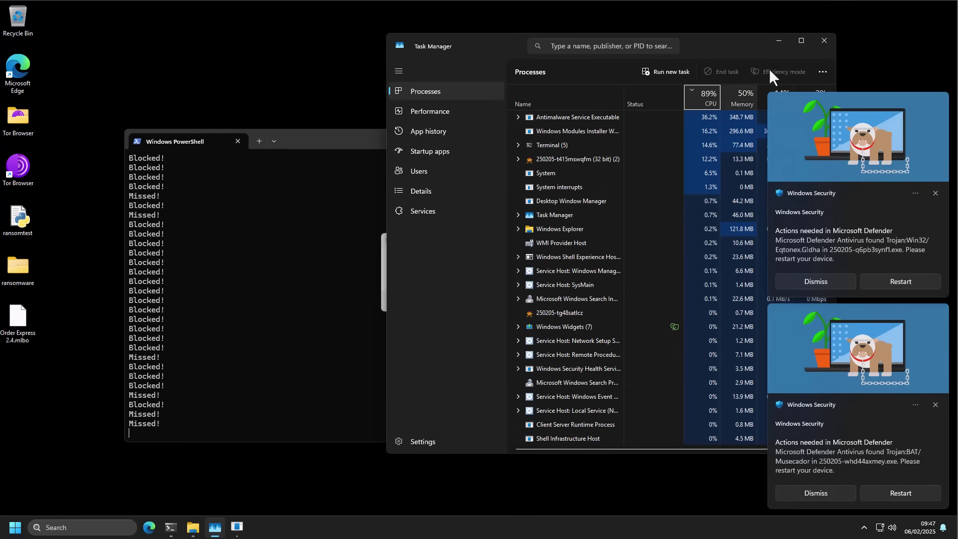
{"action": "left_click_drag", "start_coordinate": [719, 51], "coordinate": [557, 90]}
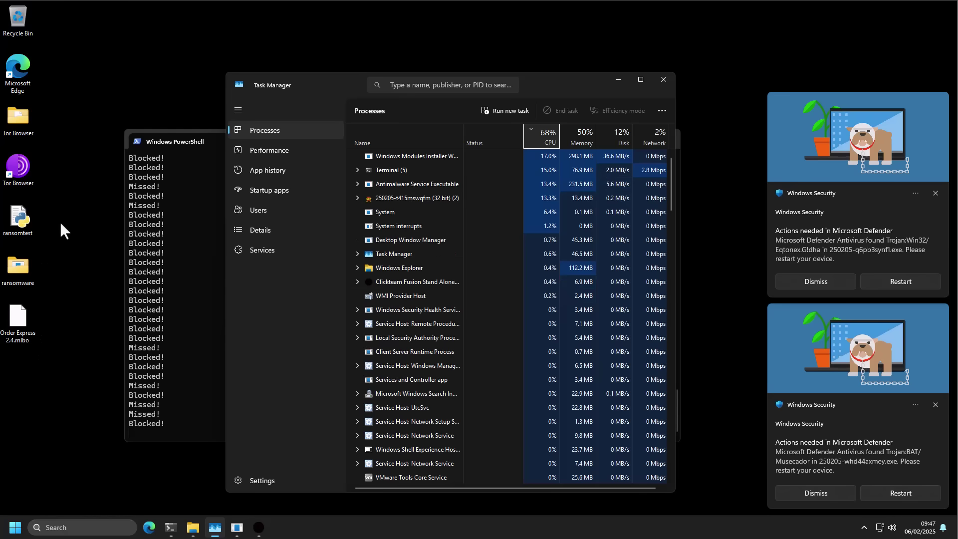
Inspect the Pictures and Documents folders for encrypted files, widening the Name column and selecting king-john_TXT_FolgerShakespeare.mlbo.
{"action": "left_click", "coordinate": [195, 528]}
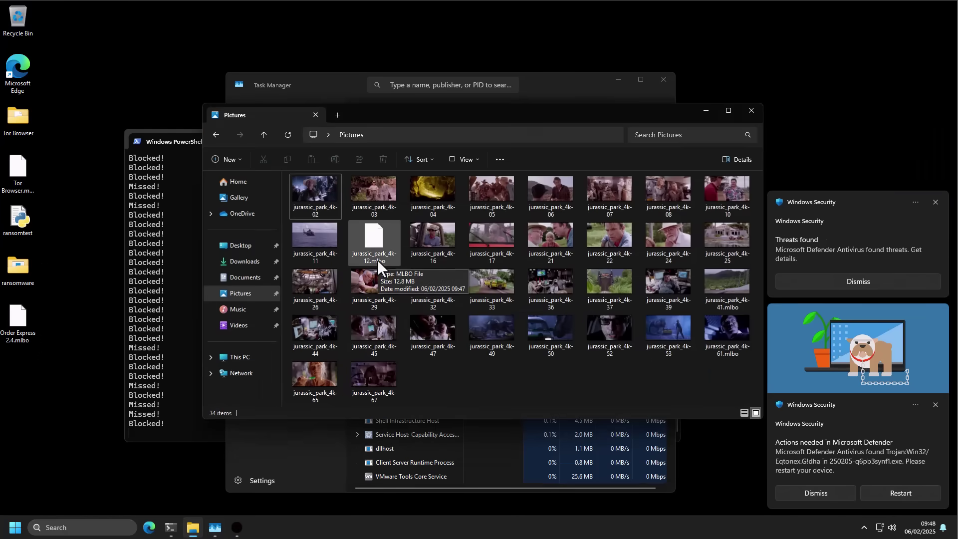
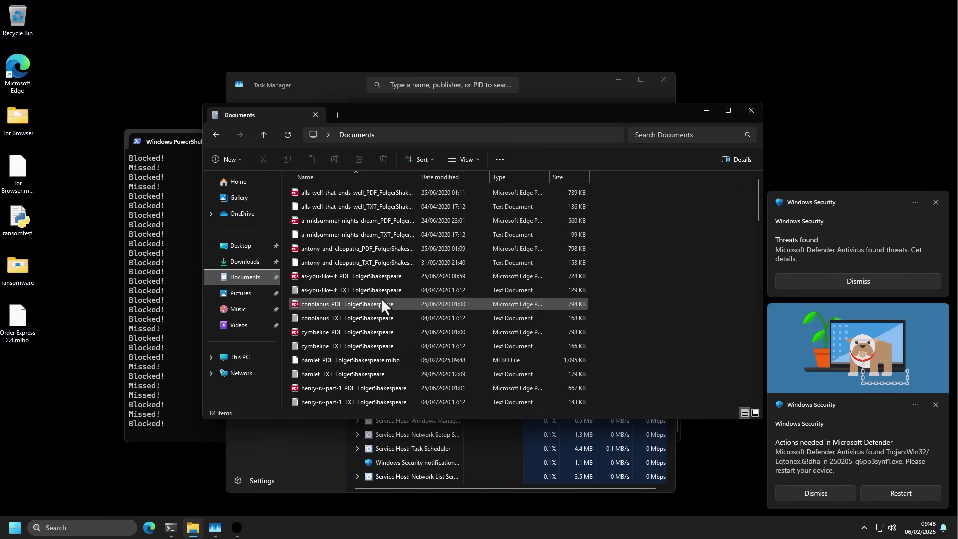
{"action": "scroll", "coordinate": [381, 300], "scroll_direction": "down", "scroll_amount": 7}
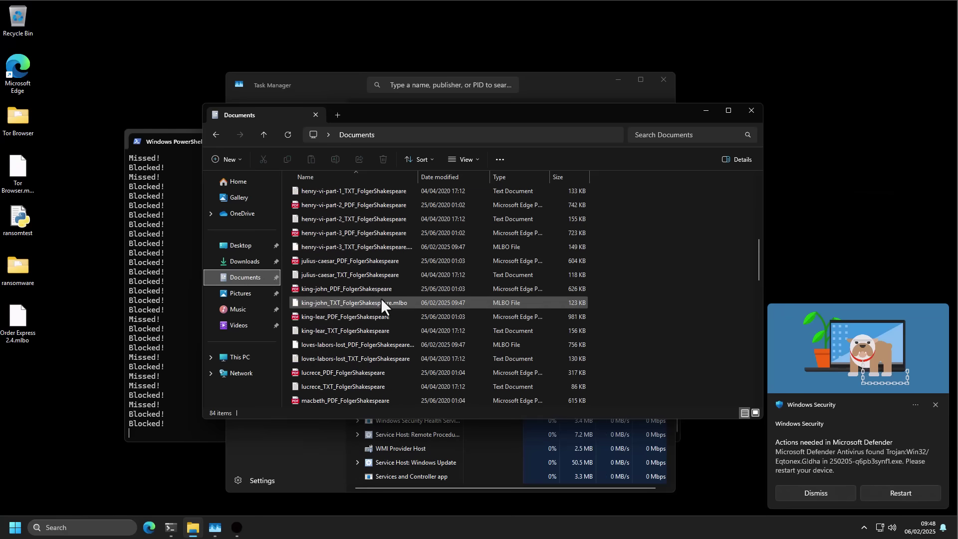
{"action": "left_click_drag", "start_coordinate": [418, 176], "coordinate": [471, 176]}
{"action": "left_click", "coordinate": [391, 305]}
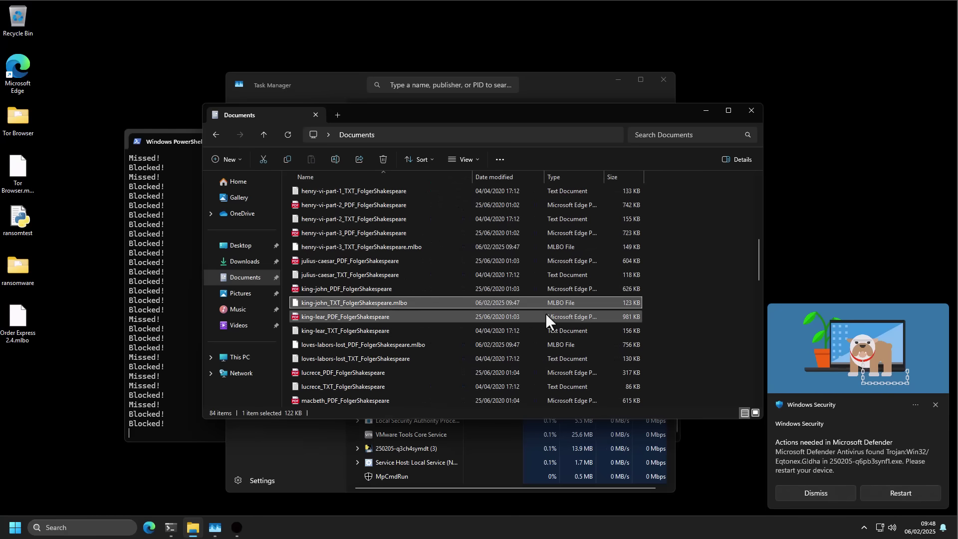
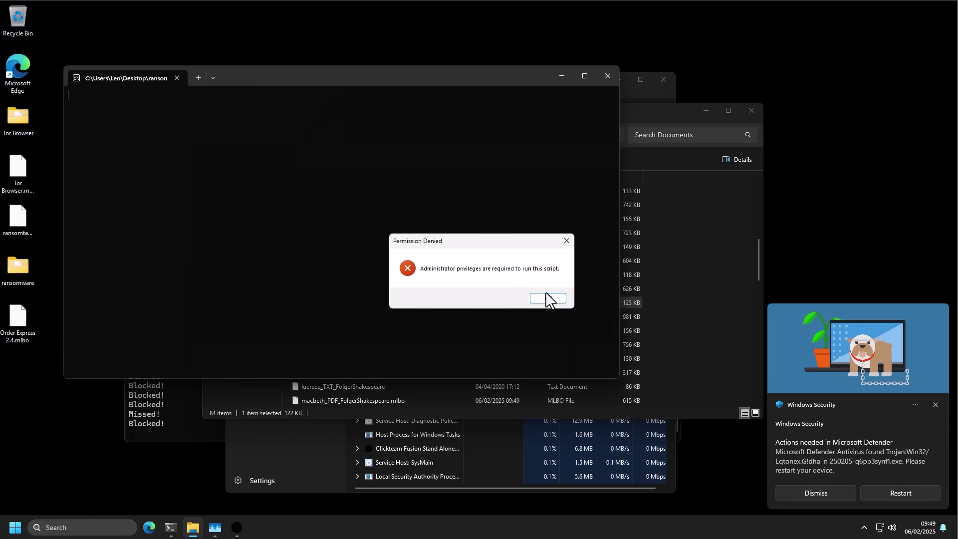
Dismiss the Permission Denied message, examine the rest of the Documents list for .mlbo files and open the Pictures folder.
{"action": "left_click", "coordinate": [547, 297]}
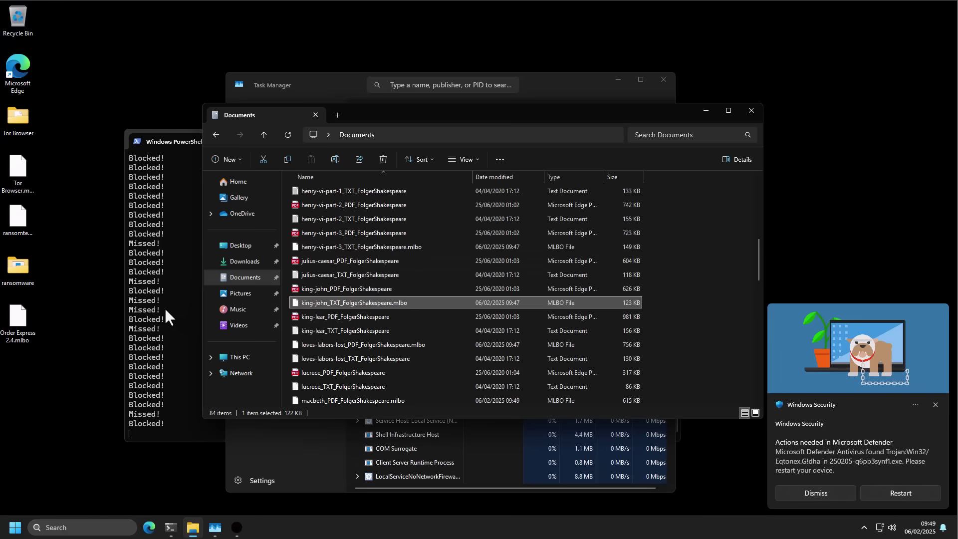
{"action": "left_click", "coordinate": [366, 329]}
{"action": "scroll", "coordinate": [381, 322], "scroll_direction": "up", "scroll_amount": 6}
{"action": "scroll", "coordinate": [380, 323], "scroll_direction": "down", "scroll_amount": 20}
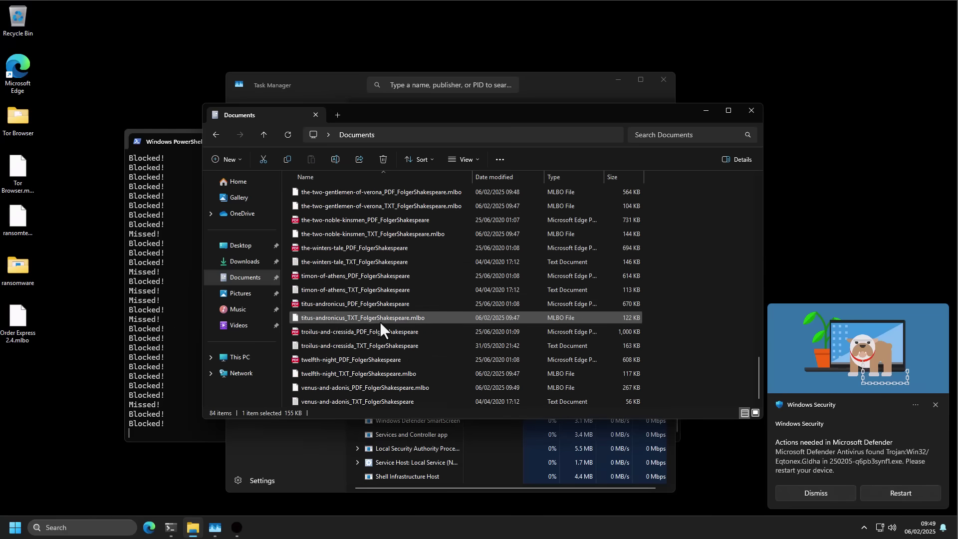
{"action": "scroll", "coordinate": [380, 321], "scroll_direction": "up", "scroll_amount": 4}
{"action": "left_click", "coordinate": [240, 293]}
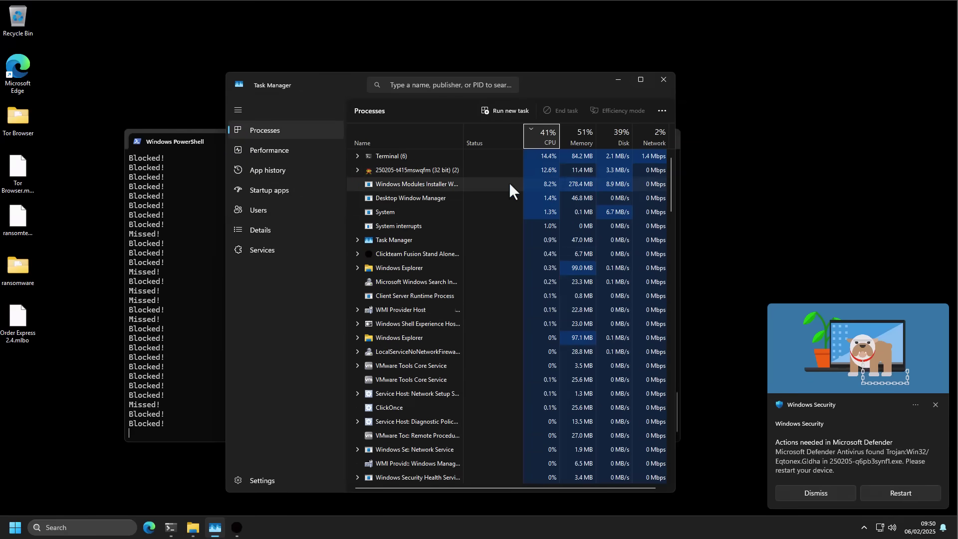
Examine the processes under the Terminal group in Task Manager, collapse the group and minimize the window.
{"action": "left_click", "coordinate": [357, 157]}
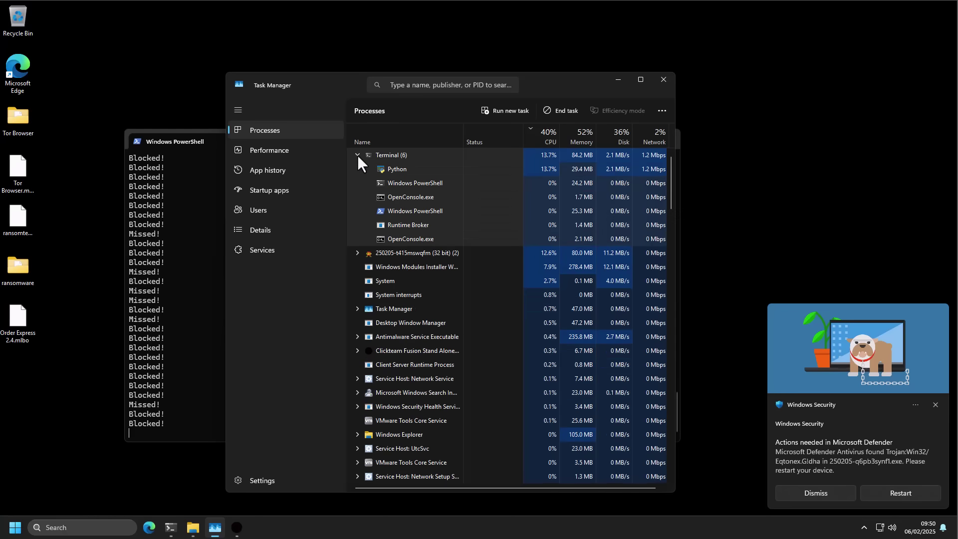
{"action": "left_click", "coordinate": [357, 154]}
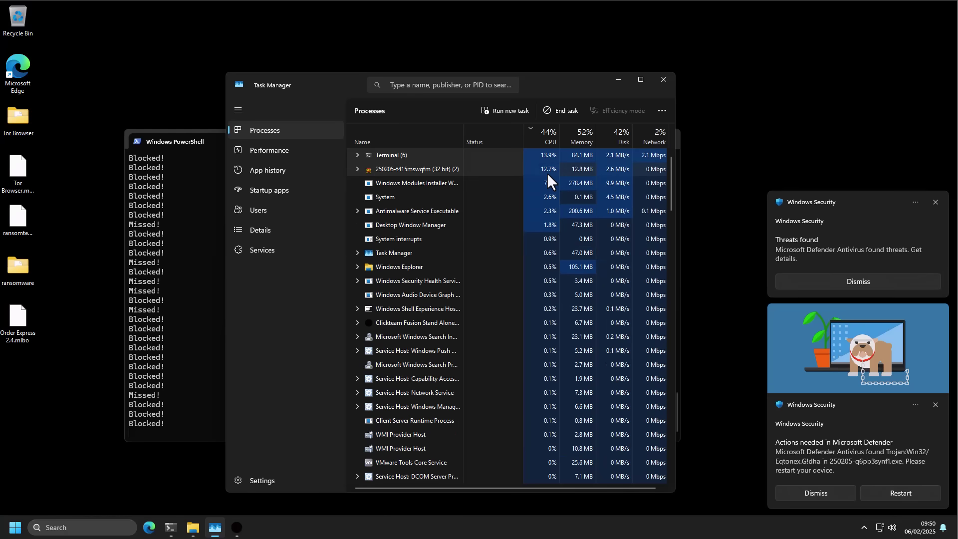
{"action": "left_click", "coordinate": [611, 82]}
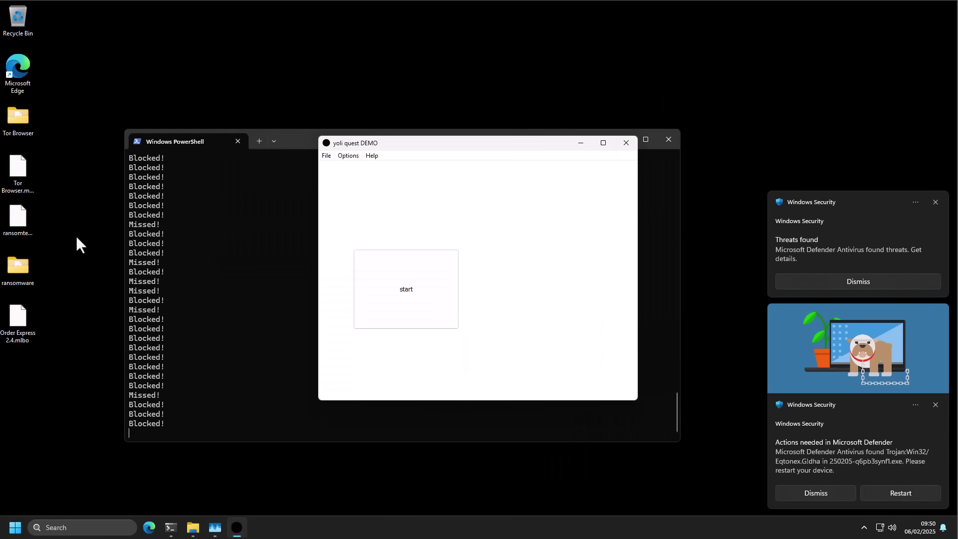
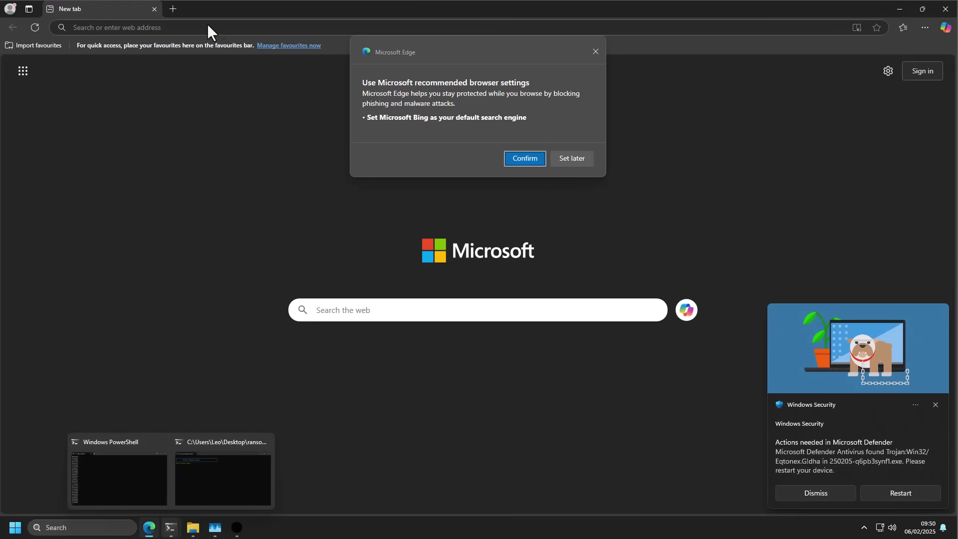
In Microsoft Edge, clear the recommended browser settings prompt and search the web for "id ransomware".
{"action": "left_click", "coordinate": [525, 158]}
{"action": "left_click", "coordinate": [189, 27]}
{"action": "type", "text": "id r"}
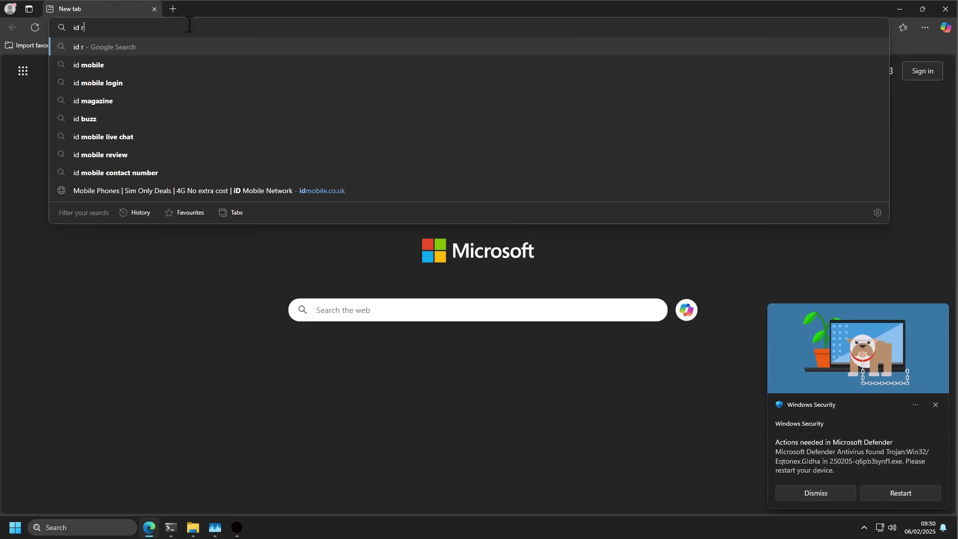
{"action": "type", "text": "ansomware"}
{"action": "key", "text": "Return"}
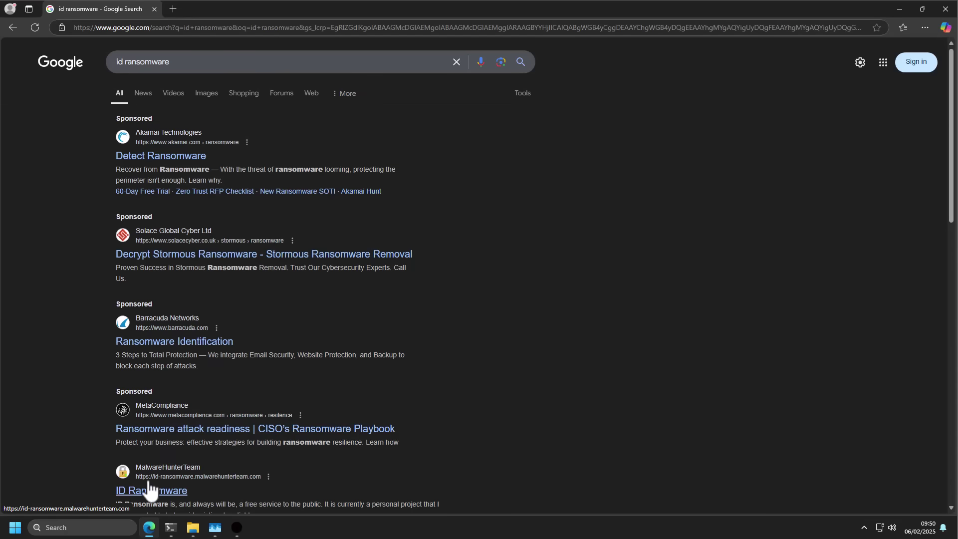
Open the MalwareHunterTeam ID Ransomware site and upload jurassic_park_4k-02.mlbo as the sample encrypted file.
{"action": "left_click", "coordinate": [153, 490]}
{"action": "left_click", "coordinate": [501, 293]}
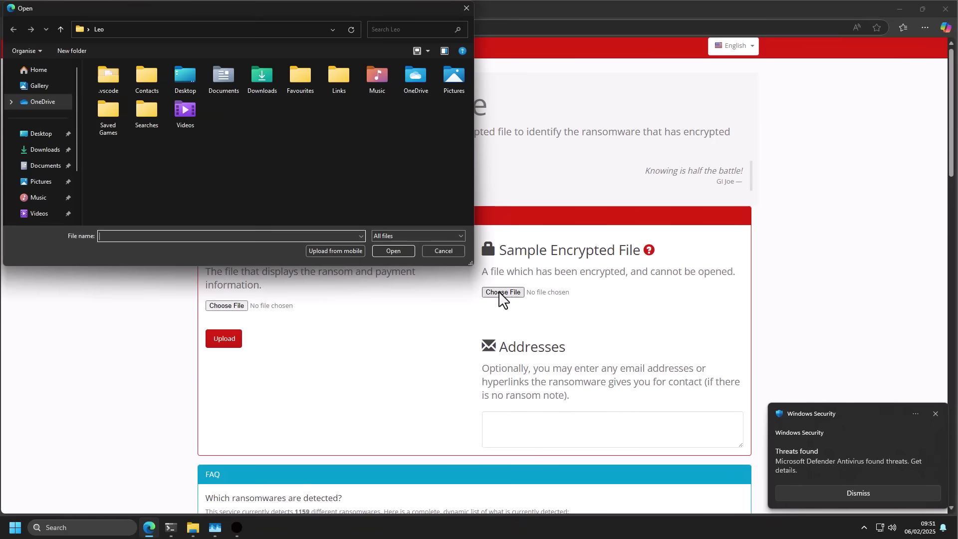
{"action": "left_click", "coordinate": [51, 165]}
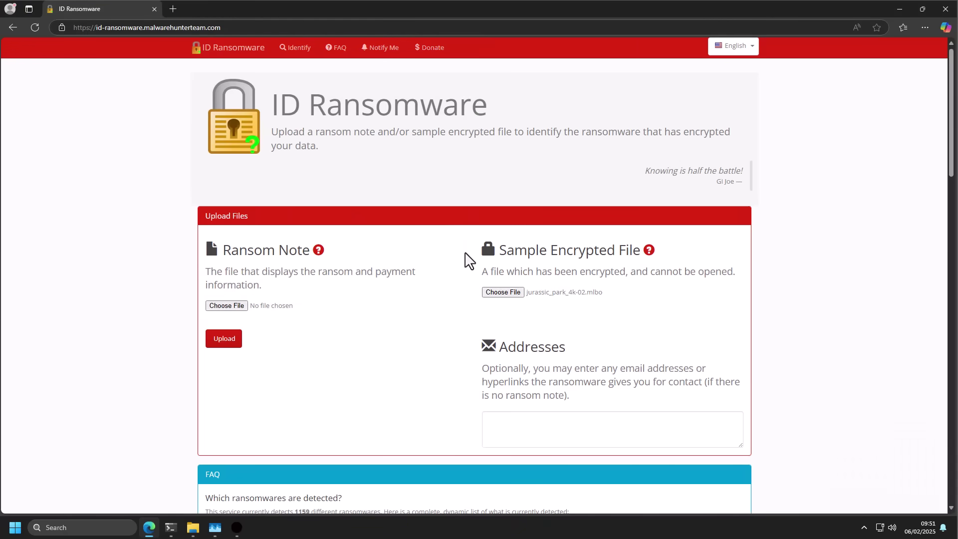
{"action": "left_click", "coordinate": [224, 338]}
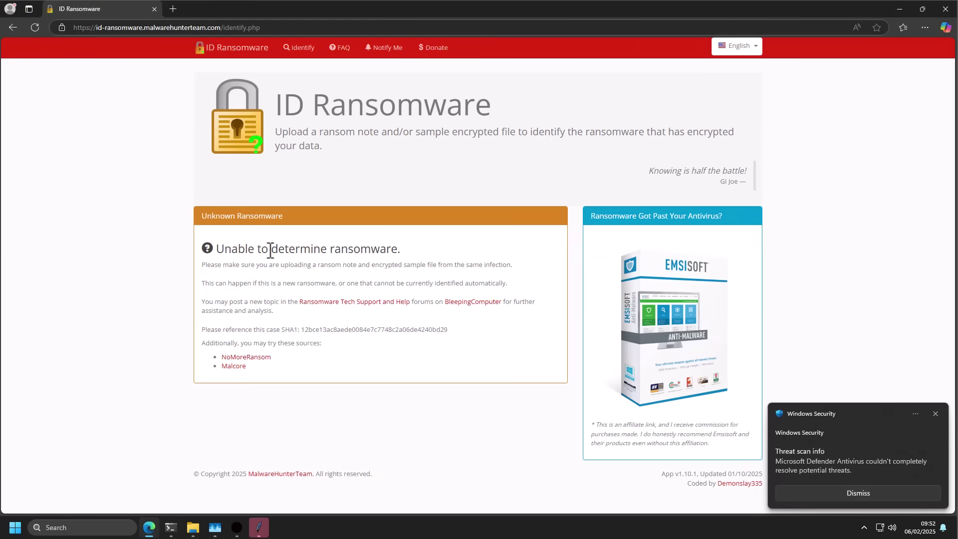
Highlight the identification verdict on the ID Ransomware results page, clear the selection and close the browser.
{"action": "left_click_drag", "start_coordinate": [214, 250], "coordinate": [403, 249]}
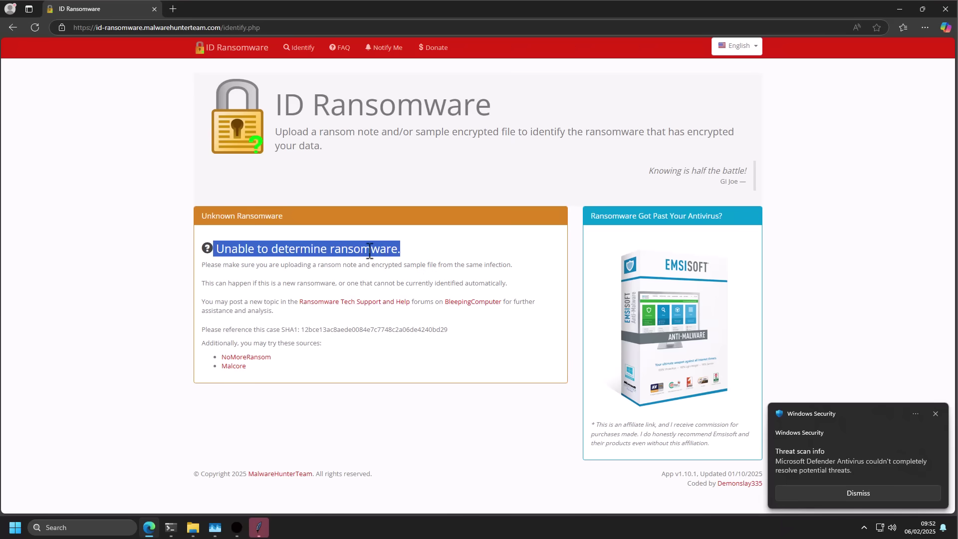
{"action": "left_click", "coordinate": [403, 259]}
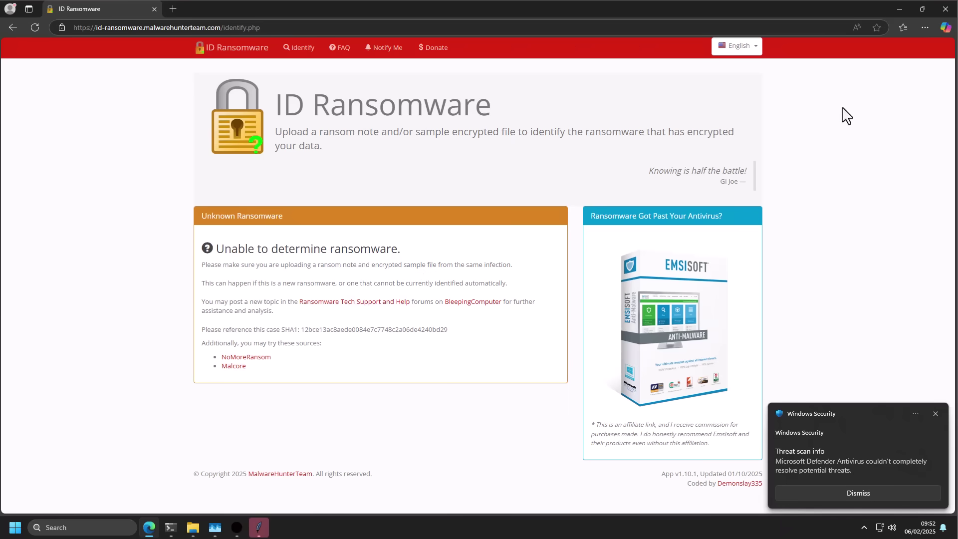
{"action": "left_click", "coordinate": [945, 8]}
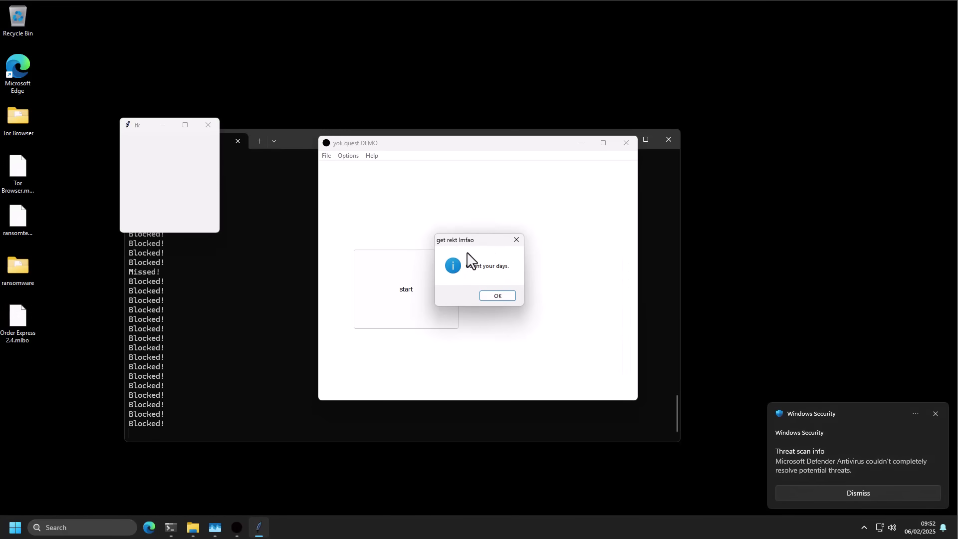
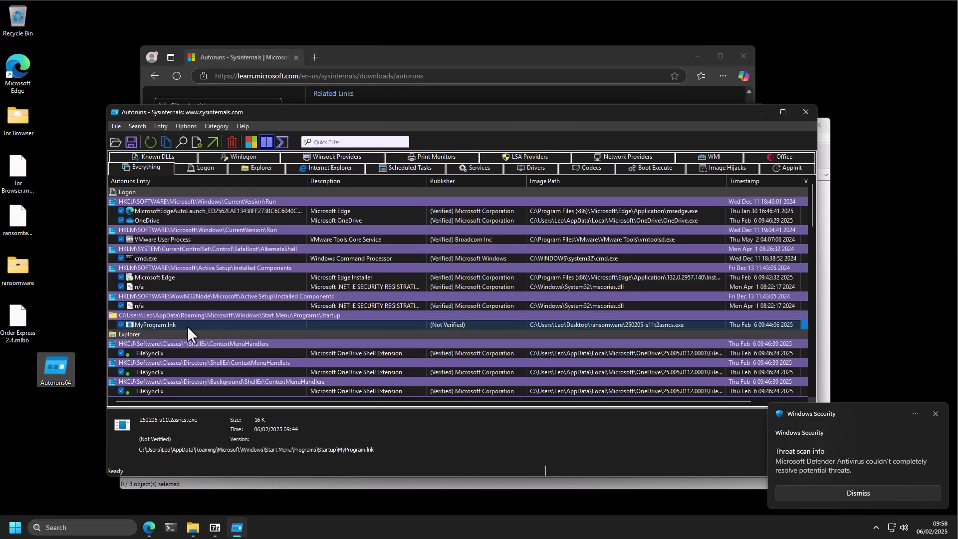
Close Autoruns, the Downloads folder and the browser window, and clear the Windows Security threat scan notification.
{"action": "left_click", "coordinate": [804, 111]}
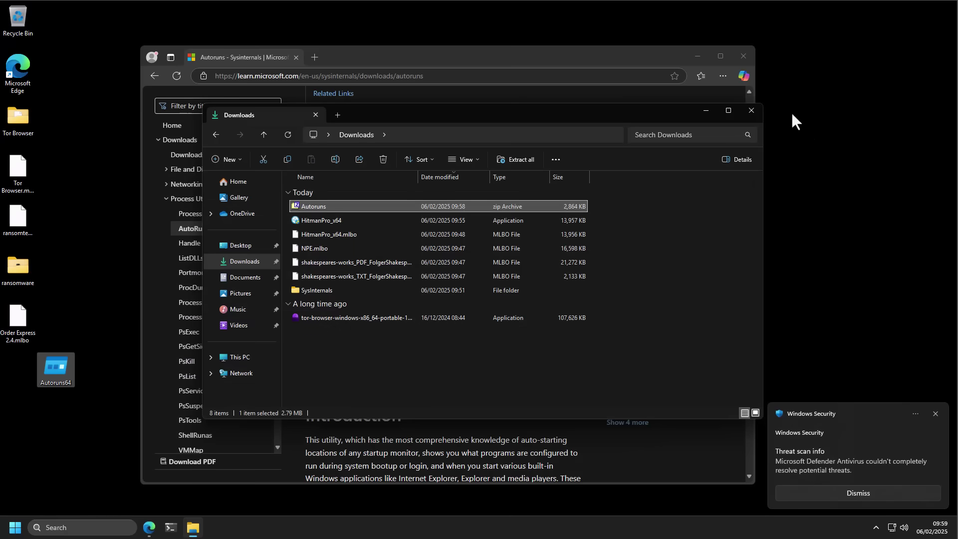
{"action": "left_click", "coordinate": [750, 110]}
{"action": "left_click", "coordinate": [743, 56]}
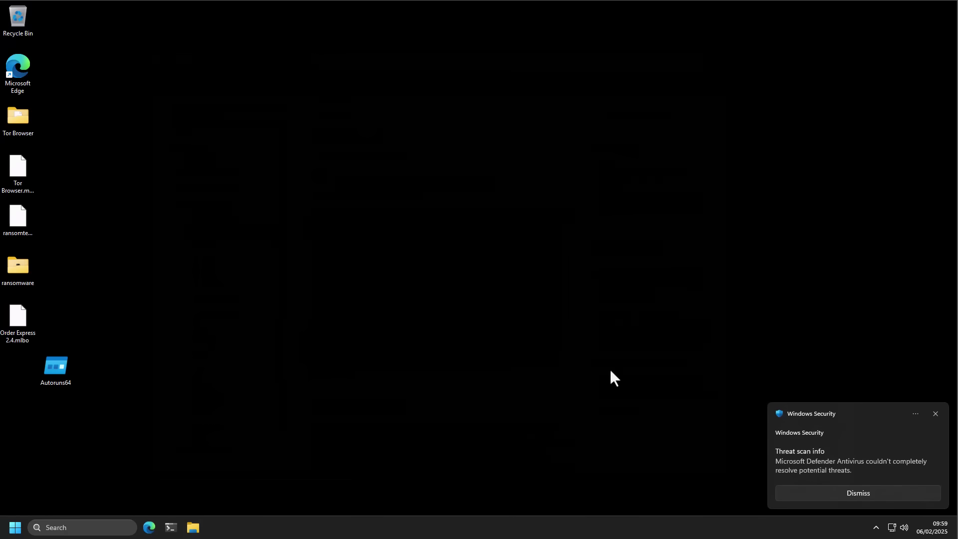
{"action": "left_click", "coordinate": [936, 414]}
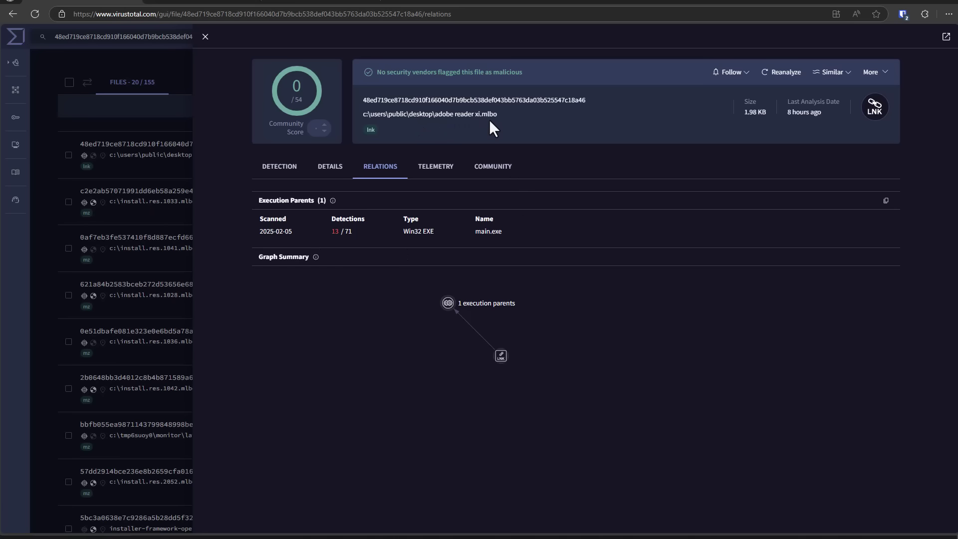
Examine the VirusTotal report for main.exe, highlighting the Shadow Copies Deletion Sigma rule and viewing the sandbox behavior and file details.
{"action": "left_click", "coordinate": [204, 2]}
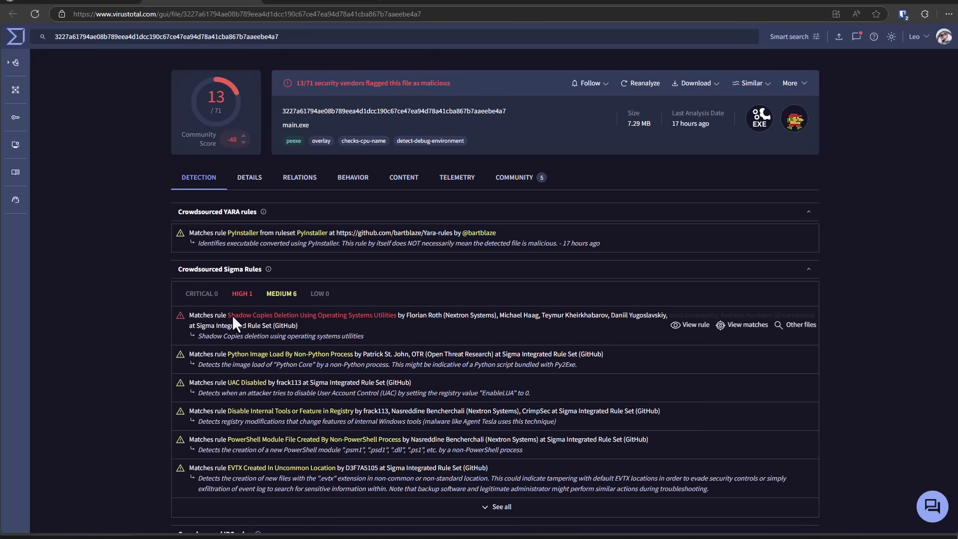
{"action": "left_click_drag", "start_coordinate": [227, 314], "coordinate": [388, 316]}
{"action": "left_click", "coordinate": [360, 182]}
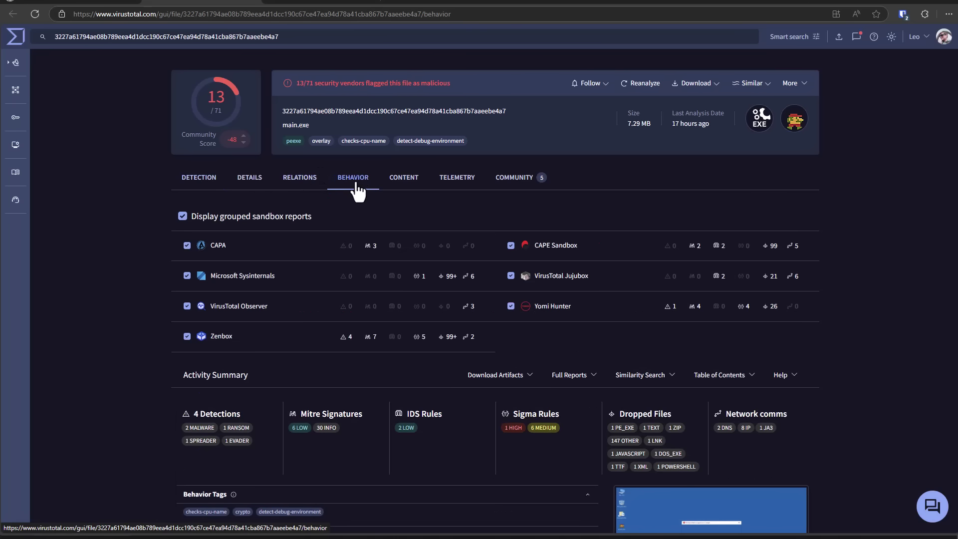
{"action": "left_click_drag", "start_coordinate": [705, 121], "coordinate": [706, 125]}
{"action": "left_click", "coordinate": [705, 124]}
{"action": "left_click", "coordinate": [230, 176]}
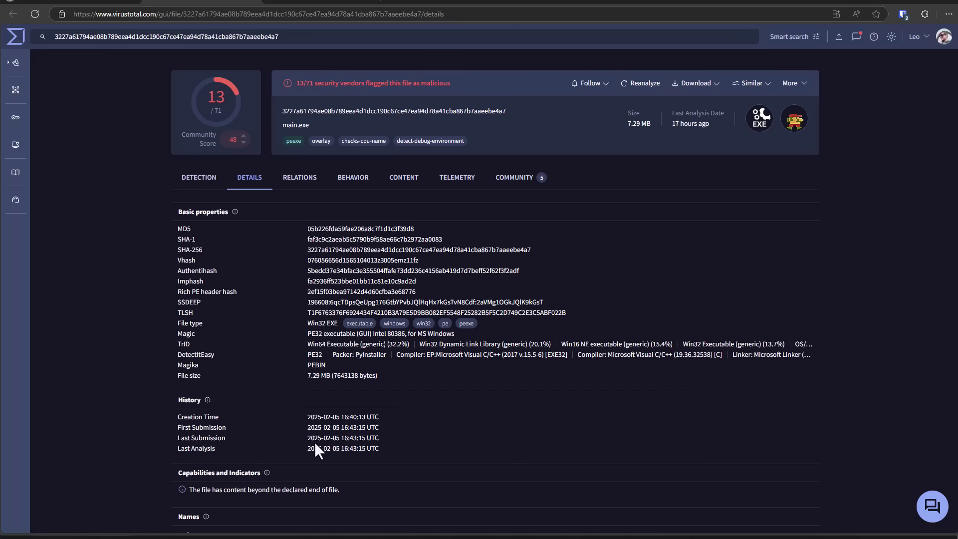
Switch to VMRay, open the Windows 11 dynamic analysis of nonthvhsipt.exe and expand the main.exe process in its behavior information.
{"action": "key", "text": "alt+Tab"}
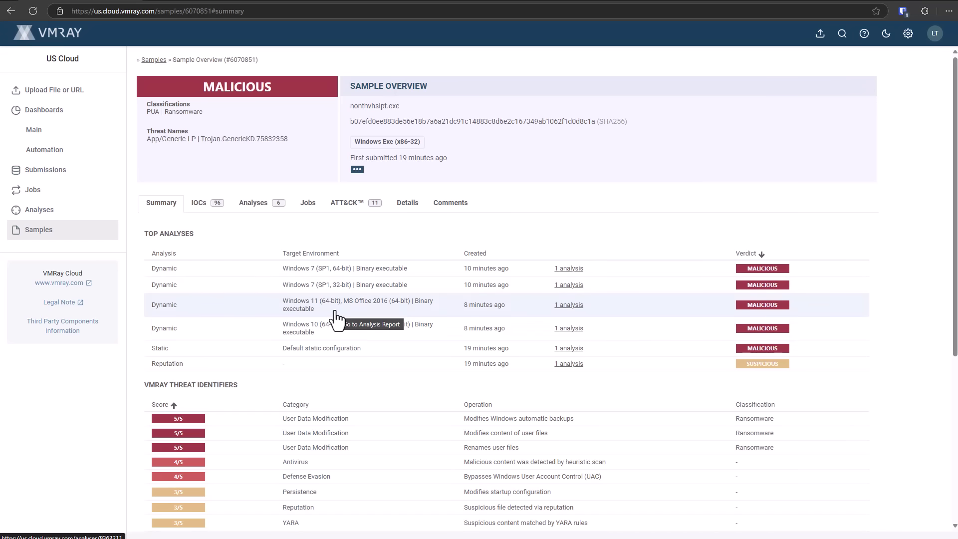
{"action": "left_click", "coordinate": [335, 313]}
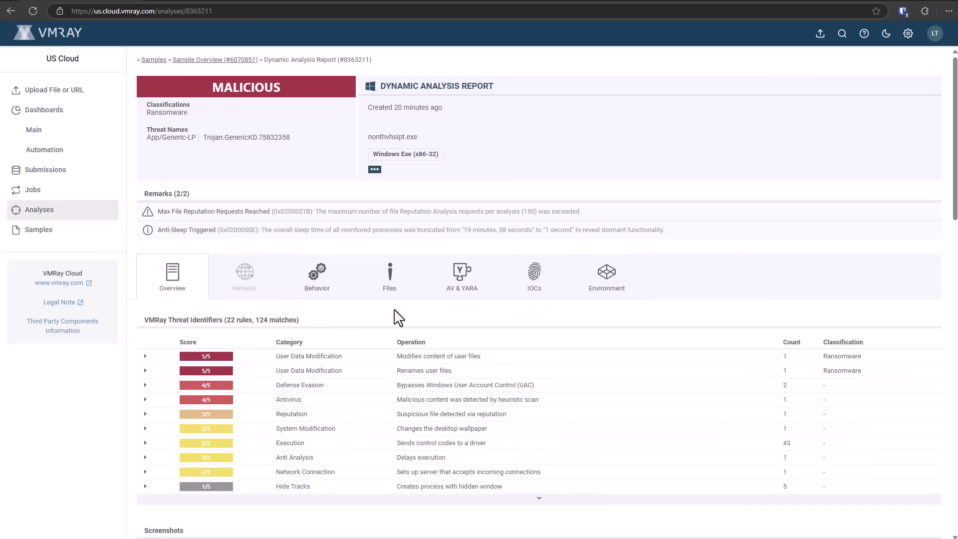
{"action": "left_click", "coordinate": [320, 278]}
{"action": "scroll", "coordinate": [320, 276], "scroll_direction": "down", "scroll_amount": 6}
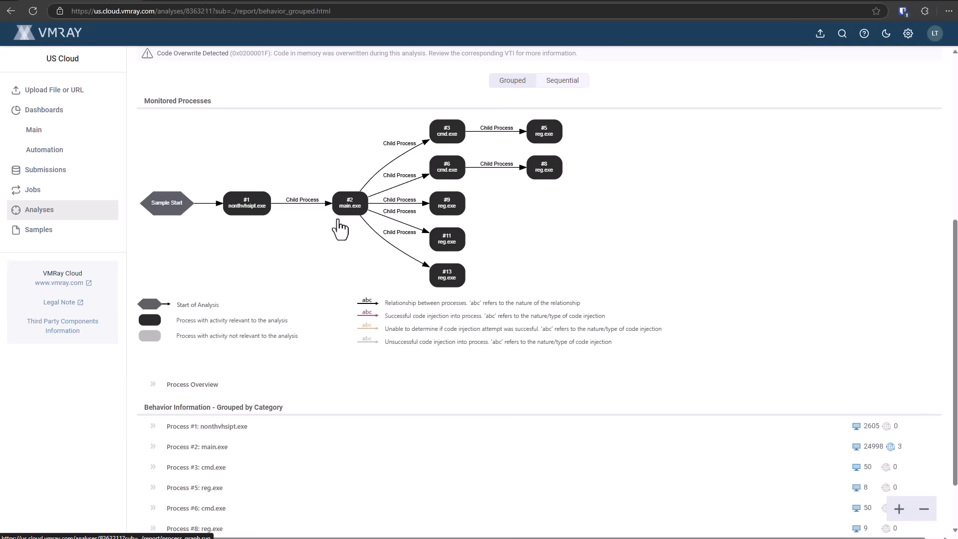
{"action": "left_click", "coordinate": [241, 445]}
{"action": "scroll", "coordinate": [241, 445], "scroll_direction": "down", "scroll_amount": 5}
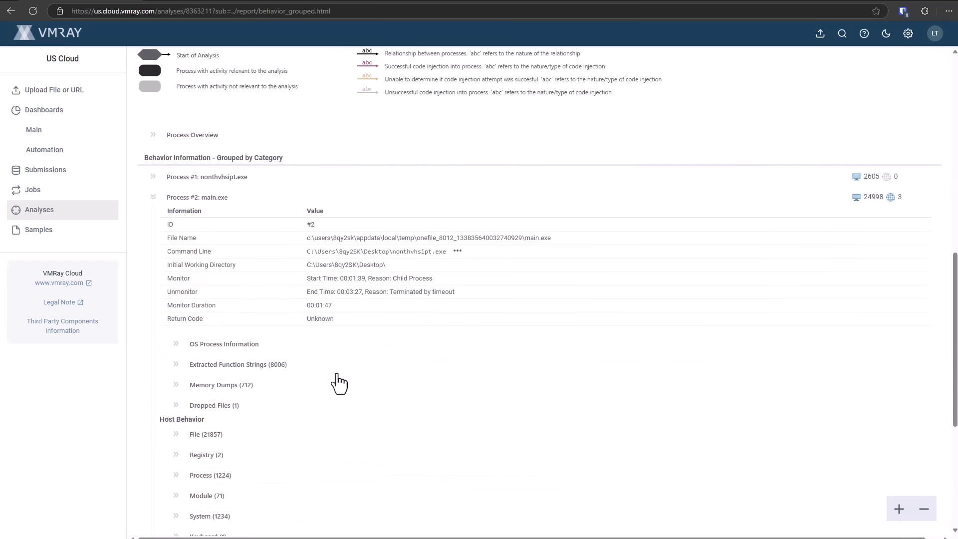
Return to the analysis overview, review the threat identifiers, MITRE ATT&CK matrix and sample information, and enlarge the eighth sandbox screenshot.
{"action": "key", "text": "alt+Left"}
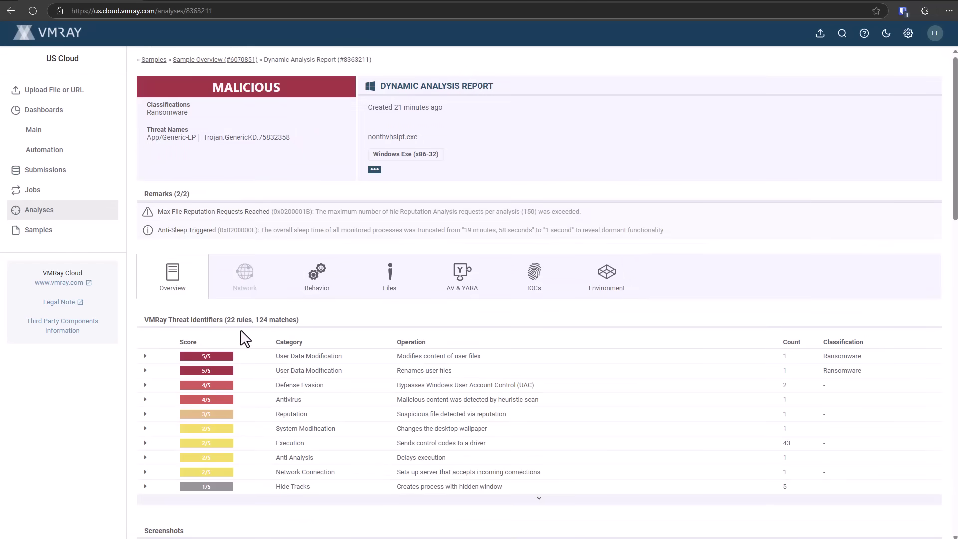
{"action": "scroll", "coordinate": [300, 359], "scroll_direction": "down", "scroll_amount": 15}
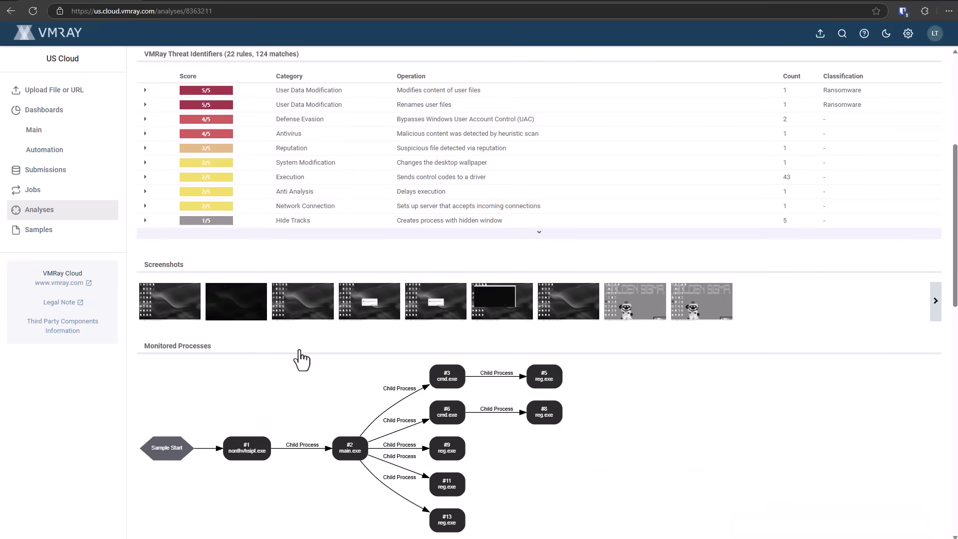
{"action": "scroll", "coordinate": [250, 234], "scroll_direction": "down", "scroll_amount": 1}
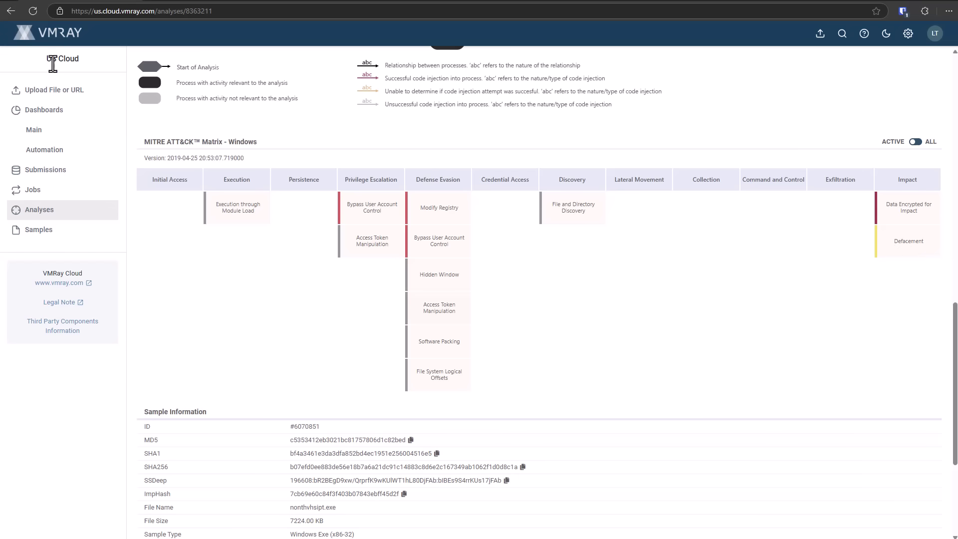
{"action": "scroll", "coordinate": [359, 317], "scroll_direction": "down", "scroll_amount": 4}
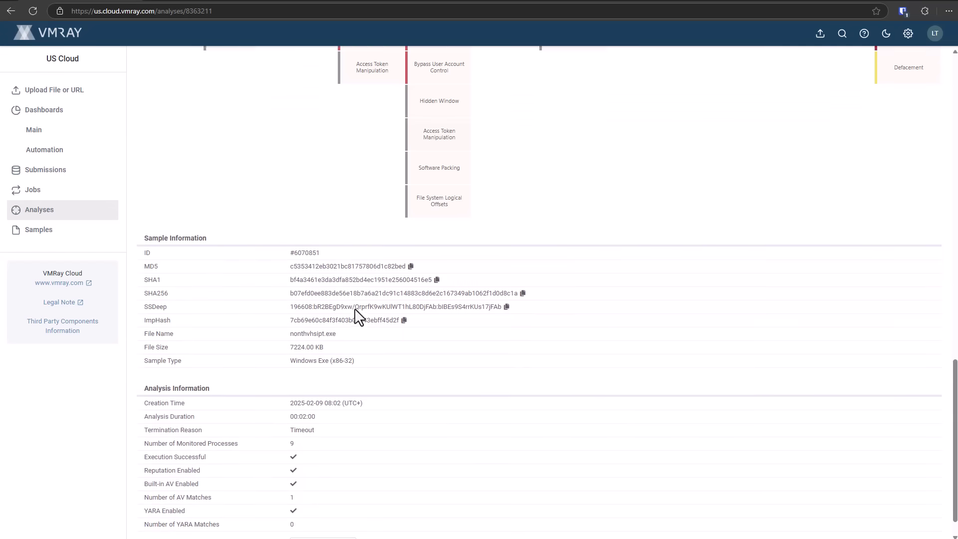
{"action": "scroll", "coordinate": [359, 317], "scroll_direction": "up", "scroll_amount": 6}
{"action": "scroll", "coordinate": [360, 317], "scroll_direction": "up", "scroll_amount": 8}
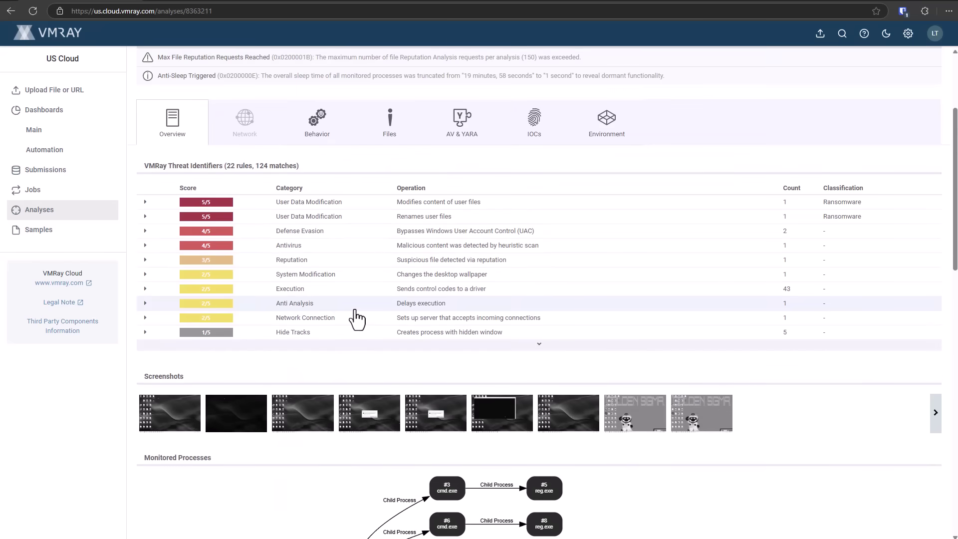
{"action": "left_click", "coordinate": [617, 416]}
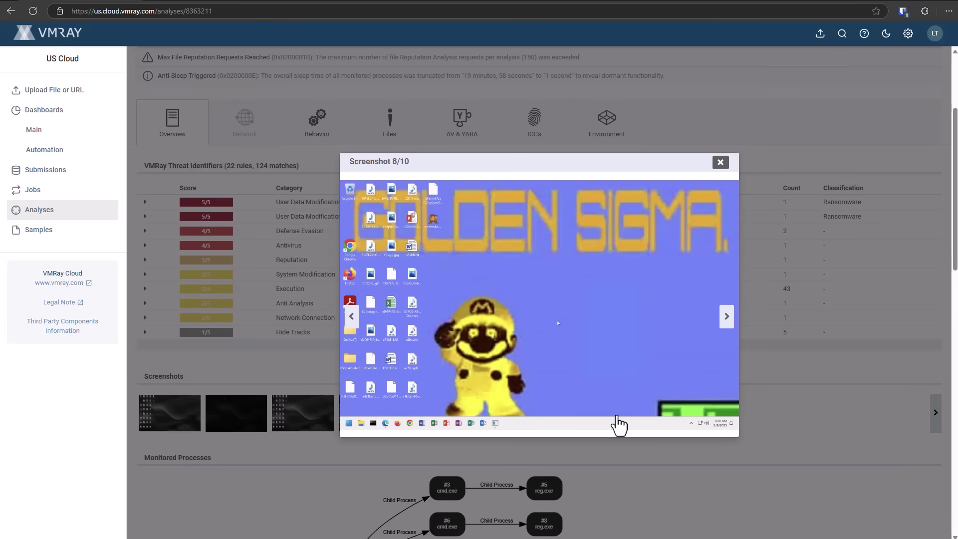